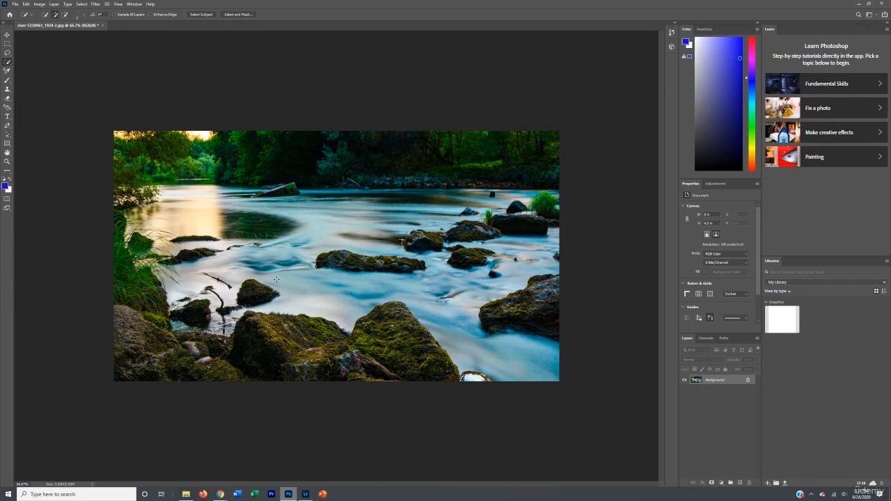
# Step: Open suit.png and copy the cutout of the man in the suit onto the river photo
pyautogui.hotkey('ctrl', 'o')
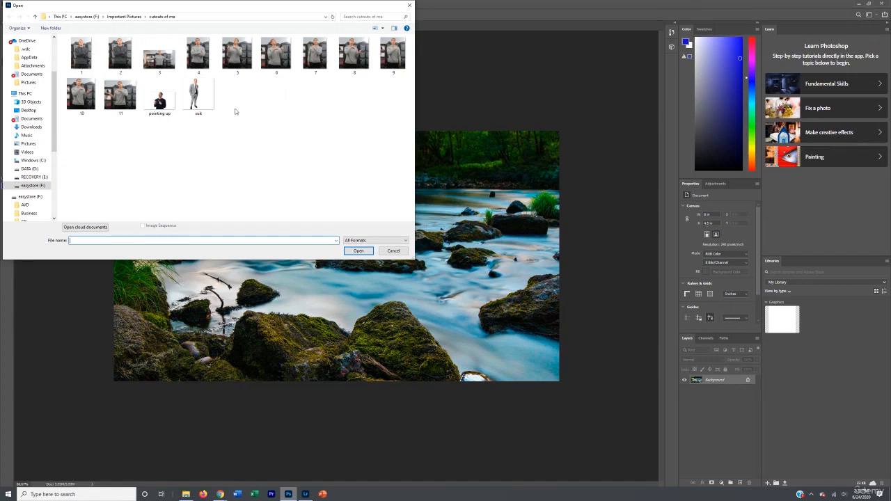
pyautogui.doubleClick(197, 102)
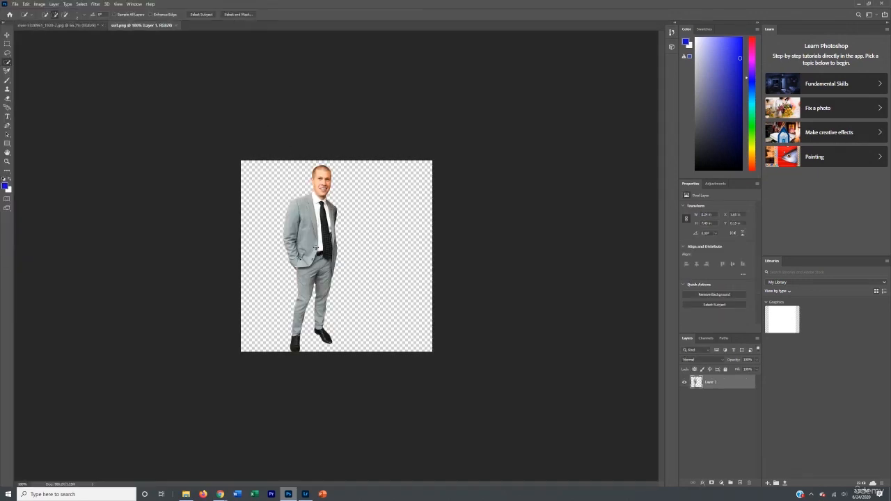
pyautogui.press('v')
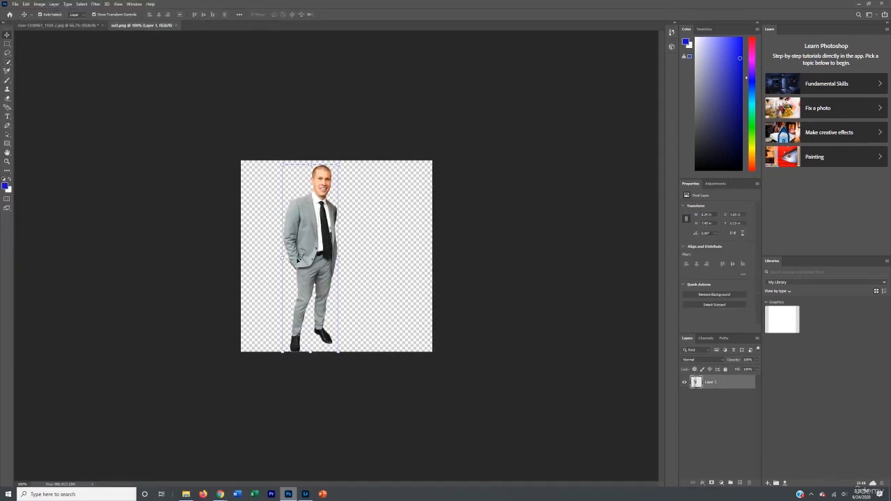
pyautogui.moveTo(141, 25); pyautogui.dragTo(574, 184)
pyautogui.moveTo(578, 218); pyautogui.dragTo(291, 274)
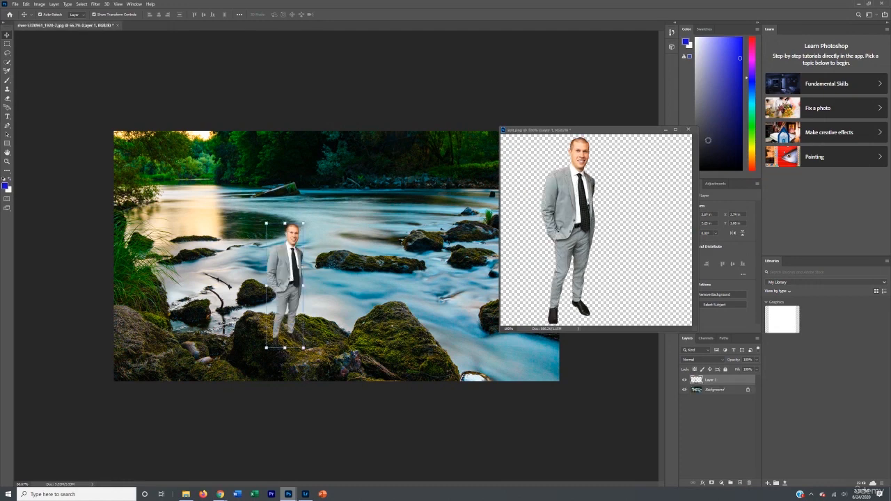
# Step: Close suit.png without saving its changes
pyautogui.click(505, 219)
pyautogui.hotkey('ctrl', 'w')
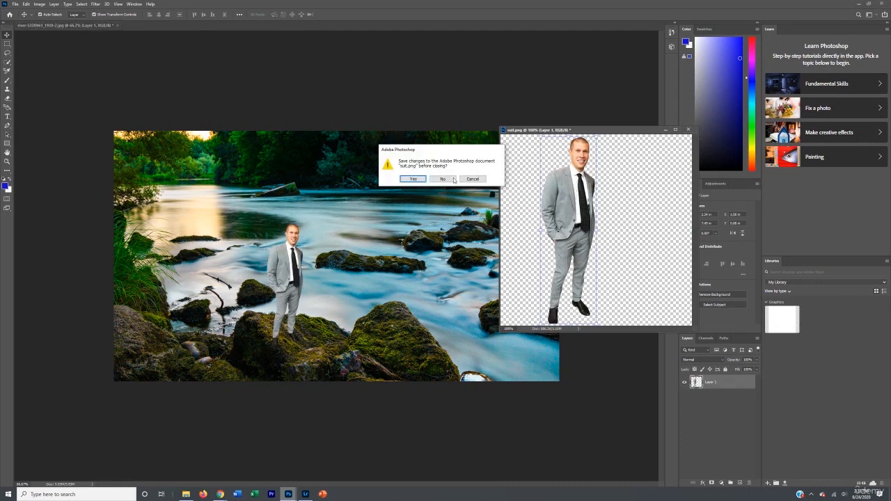
pyautogui.click(451, 179)
# Step: Enlarge the suited man's cutout and position it over the foreground rocks on the river photo's left side
pyautogui.moveTo(302, 222); pyautogui.dragTo(333, 131)
pyautogui.moveTo(318, 192); pyautogui.dragTo(216, 230)
pyautogui.click(345, 14)
pyautogui.click(244, 99)
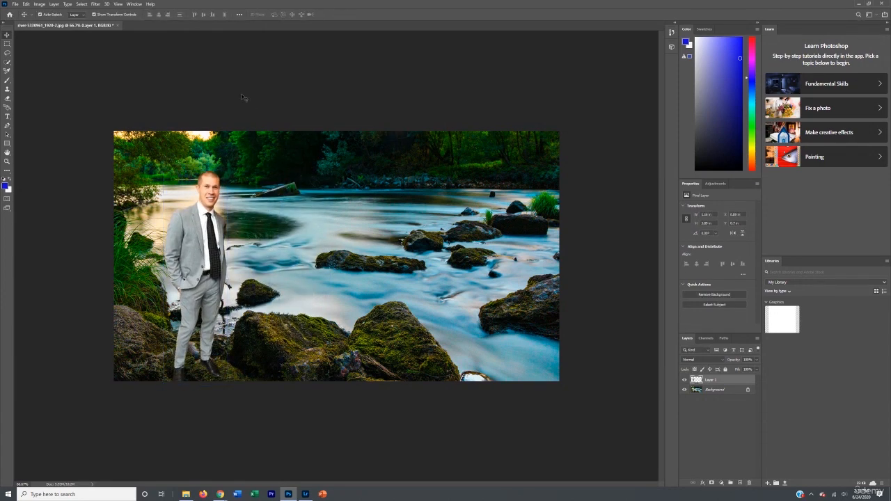
pyautogui.moveTo(211, 269); pyautogui.dragTo(256, 254)
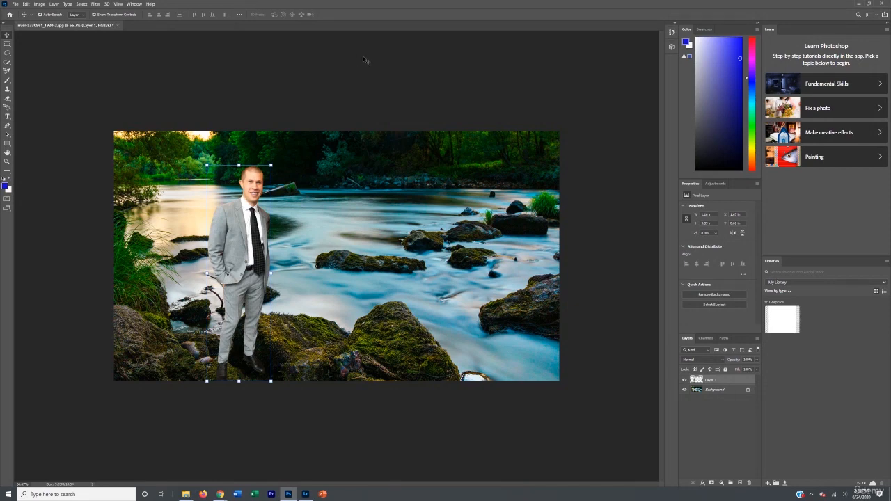
# Step: Delete the suited man's layer from the river photo
pyautogui.click(344, 90)
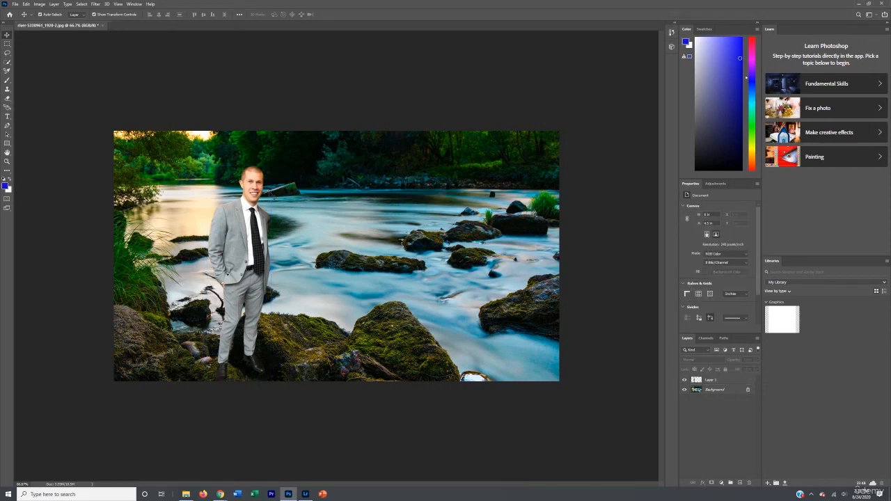
pyautogui.click(259, 218)
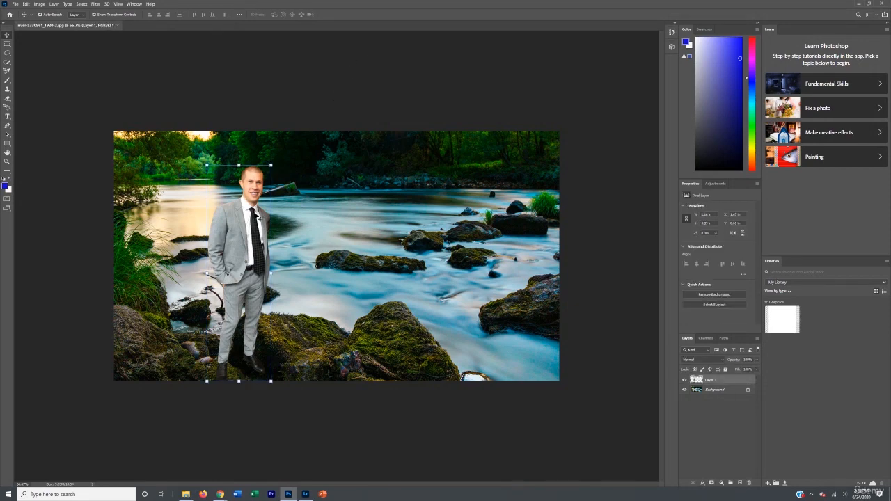
pyautogui.press('Delete')
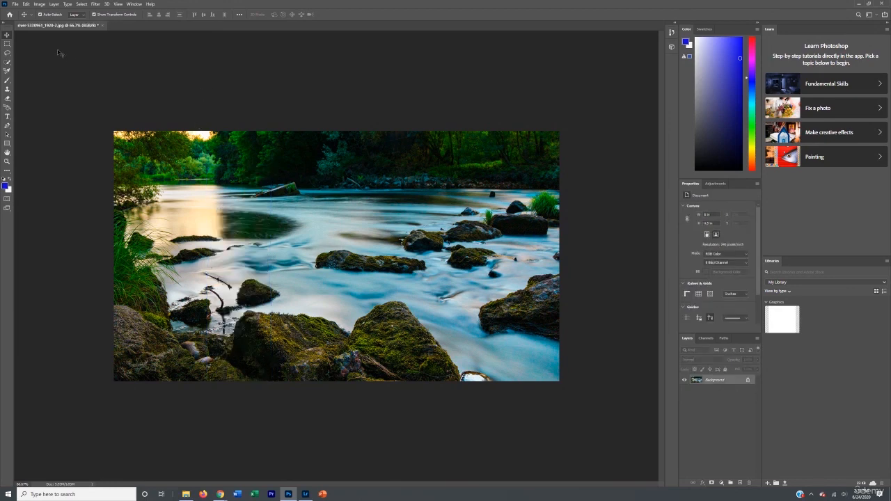
# Step: Open image 4 from the "cutouts of me" folder
pyautogui.click(15, 4)
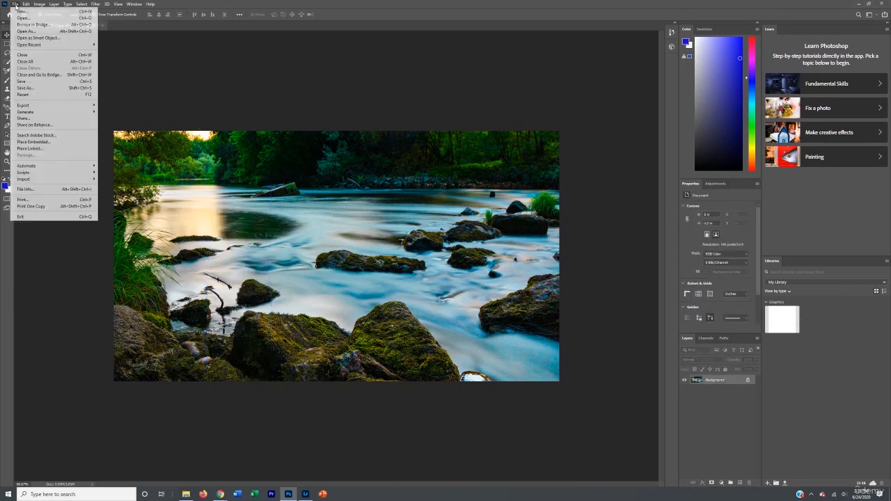
pyautogui.click(29, 20)
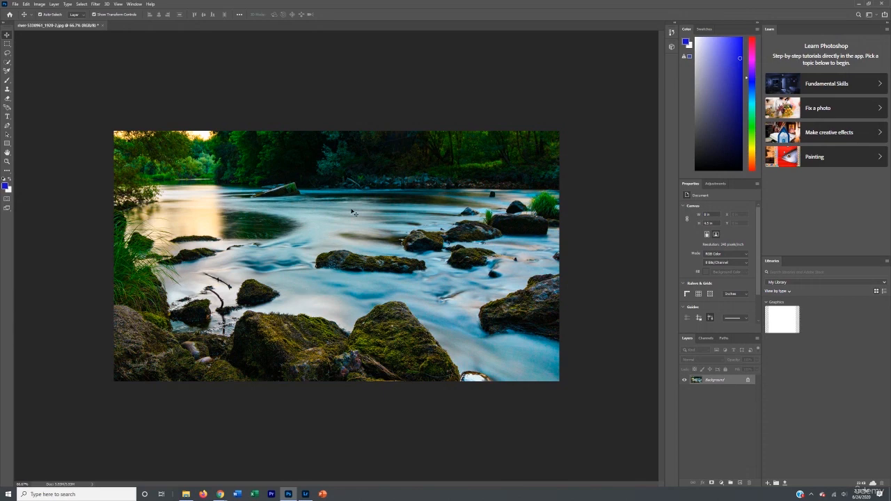
pyautogui.click(15, 4)
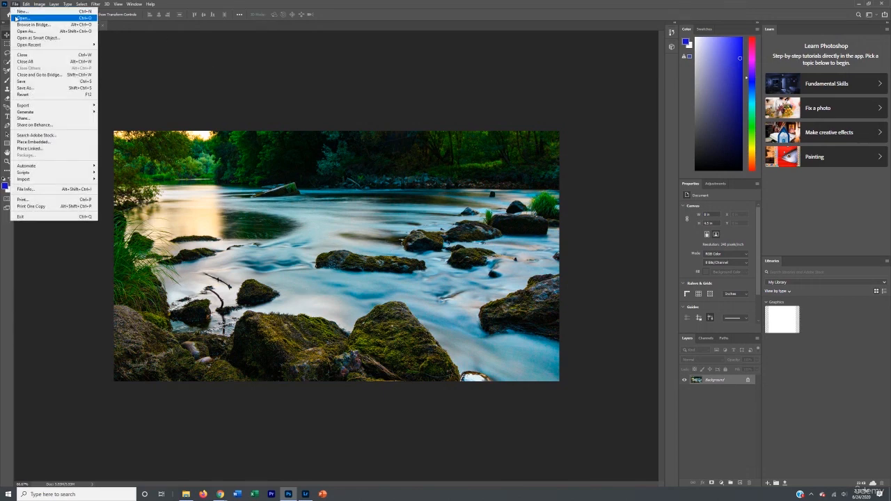
pyautogui.click(22, 18)
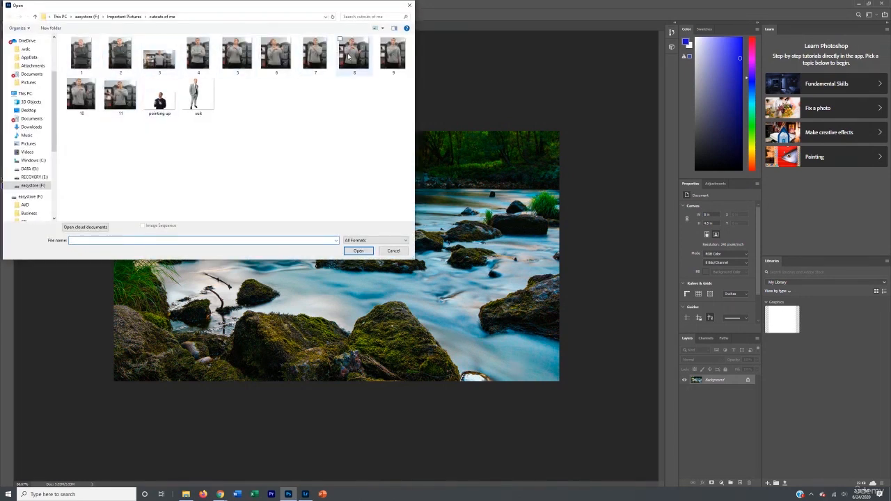
pyautogui.doubleClick(199, 62)
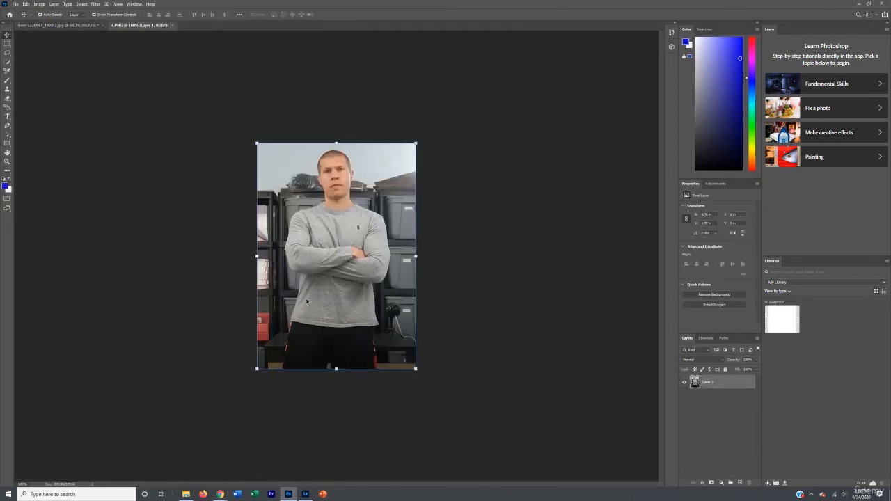
# Step: Select the man's head and grey shirt in 4.PNG with the Quick Selection tool
pyautogui.scroll(5, 306, 299)
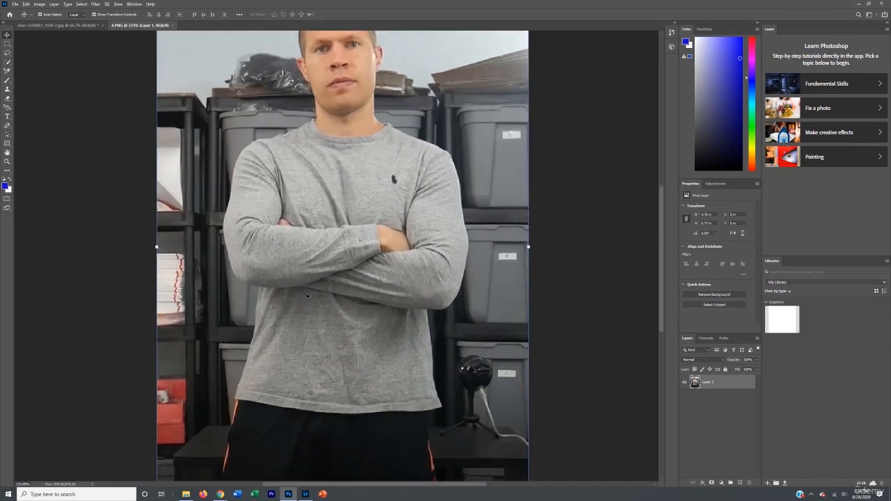
pyautogui.scroll(-4, 307, 293)
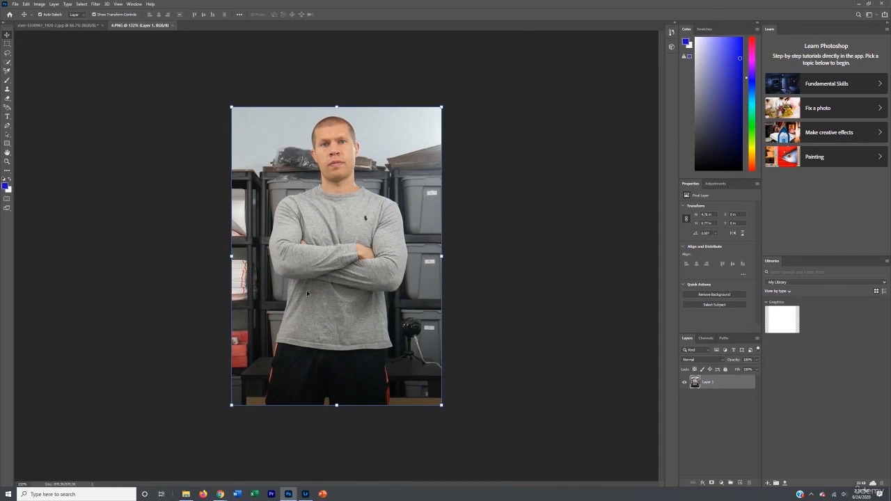
pyautogui.scroll(1, 309, 276)
pyautogui.scroll(1, 308, 276)
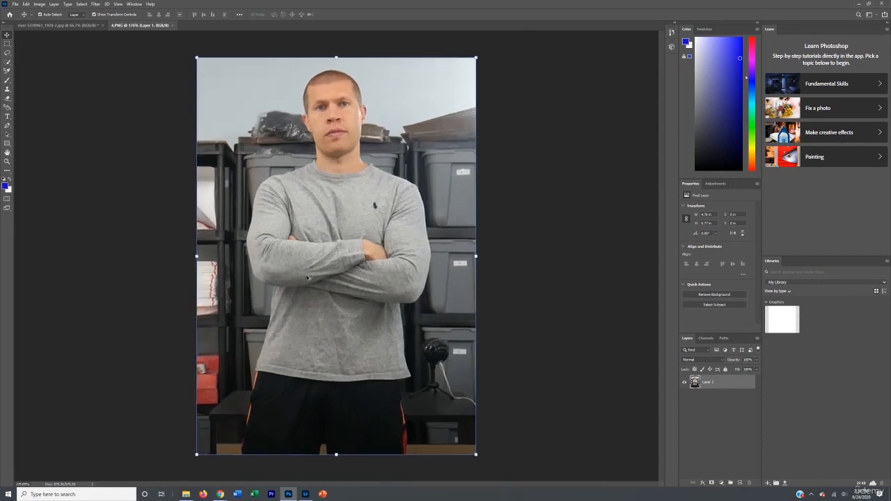
pyautogui.scroll(1, 308, 276)
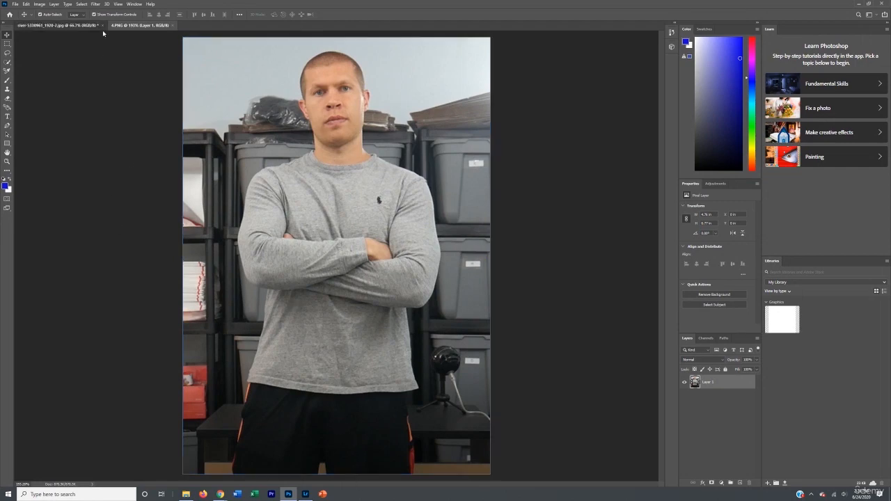
pyautogui.click(84, 25)
pyautogui.click(139, 25)
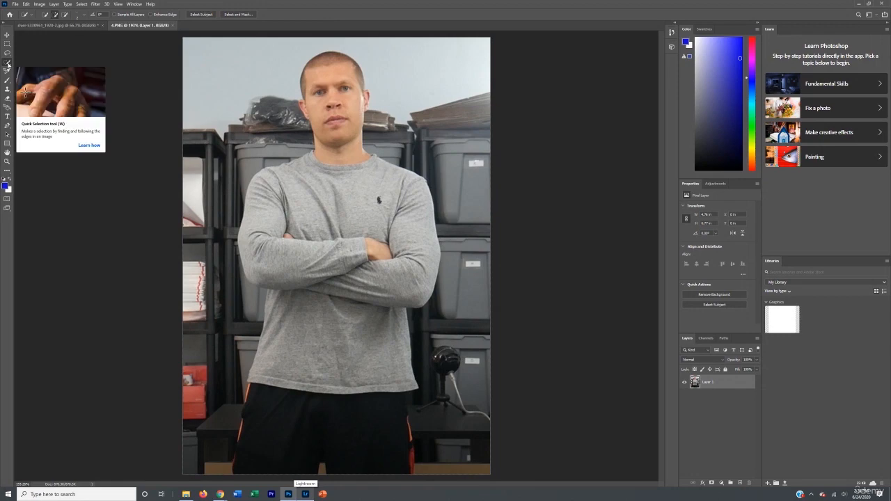
pyautogui.click(8, 64)
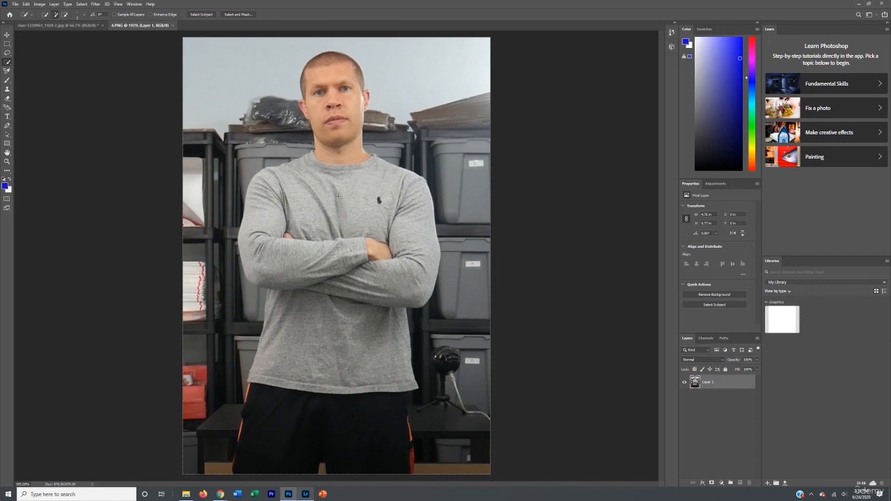
pyautogui.moveTo(335, 181)
pyautogui.mouseDown()
pyautogui.moveTo(342, 214)
pyautogui.moveTo(326, 261)
pyautogui.moveTo(348, 362)
pyautogui.mouseUp()
# Step: Subtract the stray background area below the man's elbow from the quick selection
pyautogui.click(7, 126)
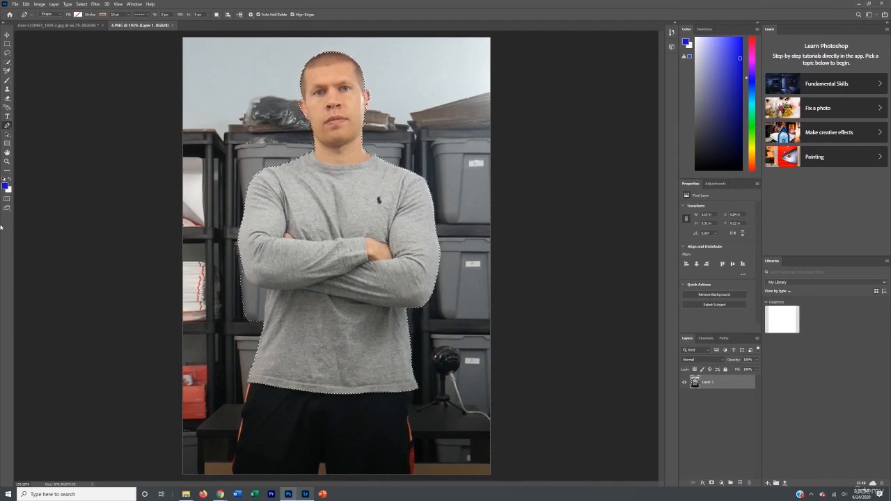
pyautogui.click(7, 62)
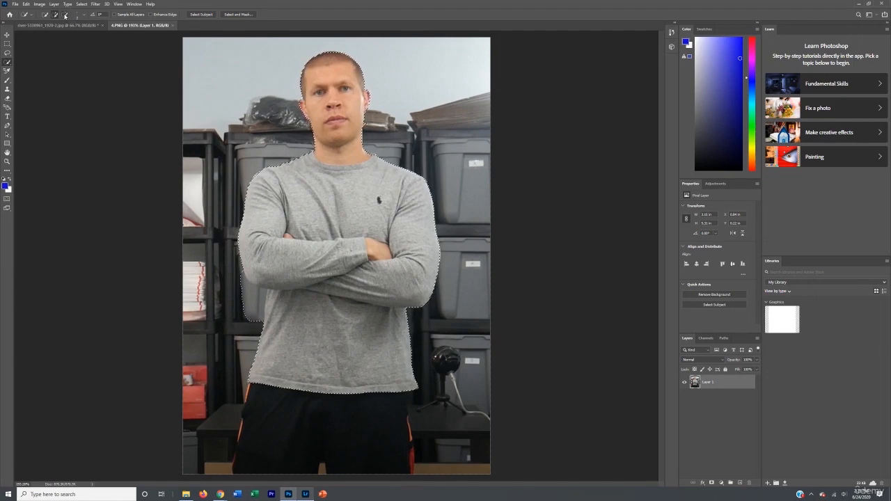
pyautogui.click(65, 15)
# Step: Replace the selection with an automatic Select Subject selection of the man and shift the selected pixels slightly upward
pyautogui.click(198, 15)
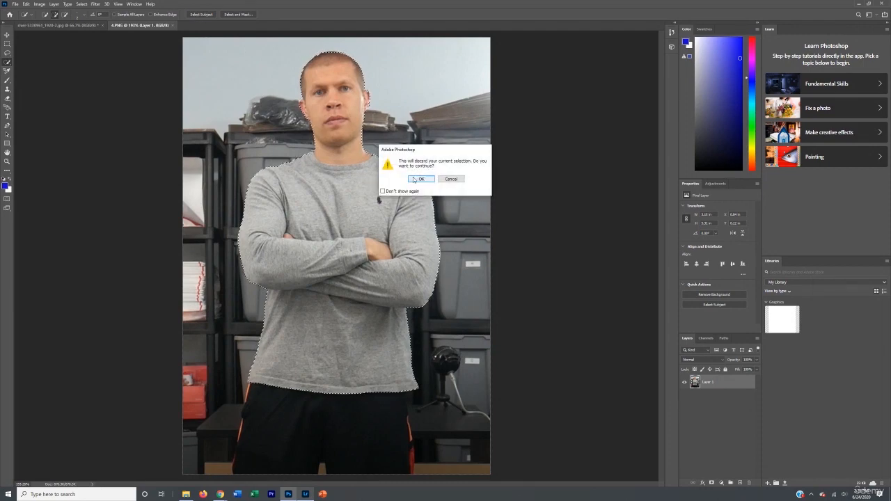
pyautogui.click(421, 179)
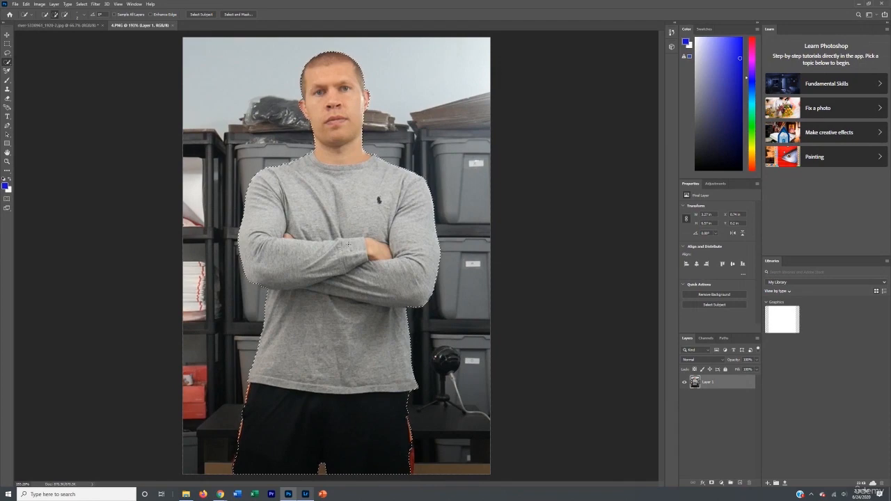
pyautogui.click(7, 36)
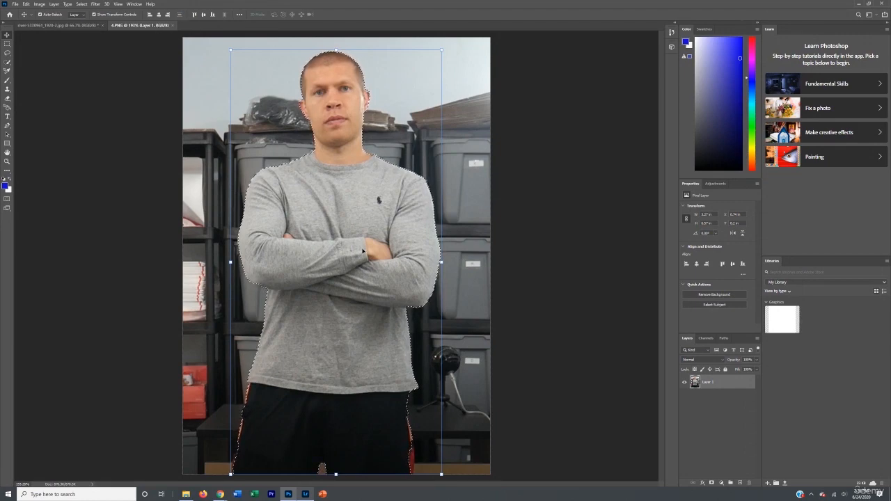
pyautogui.moveTo(363, 251)
pyautogui.mouseDown()
pyautogui.moveTo(375, 244)
pyautogui.moveTo(340, 245)
pyautogui.moveTo(366, 245)
pyautogui.mouseUp()
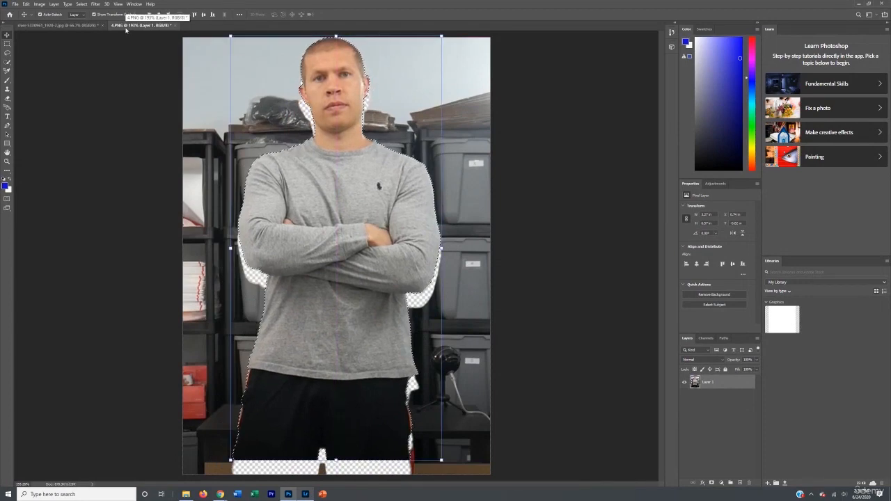
# Step: Copy the selected man from 4.PNG onto the river photo and close 4.PNG without saving
pyautogui.moveTo(126, 28); pyautogui.dragTo(435, 126)
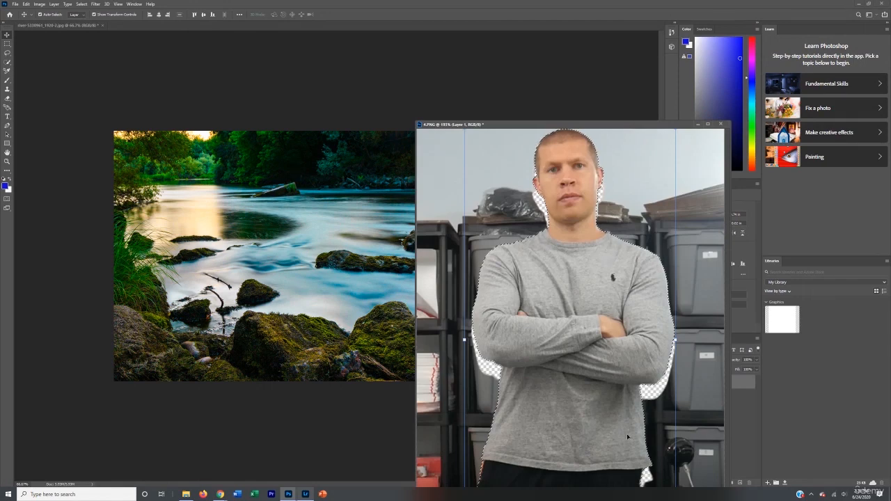
pyautogui.moveTo(627, 437); pyautogui.dragTo(245, 323)
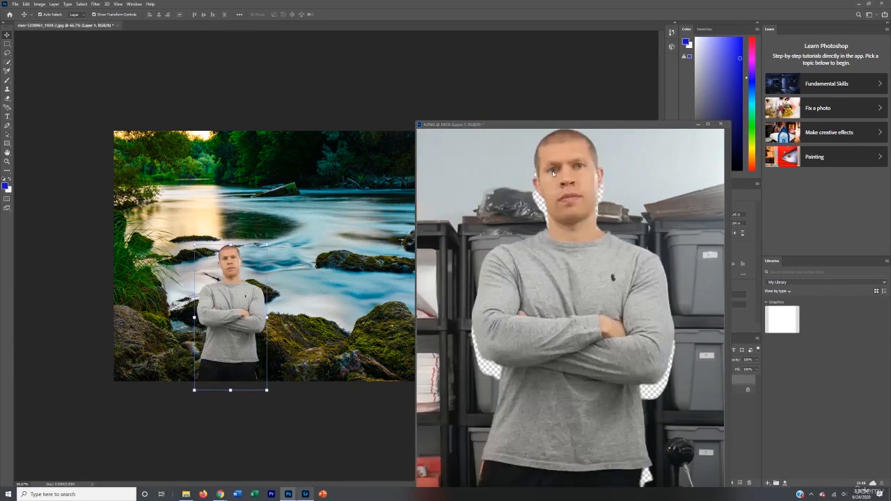
pyautogui.click(720, 124)
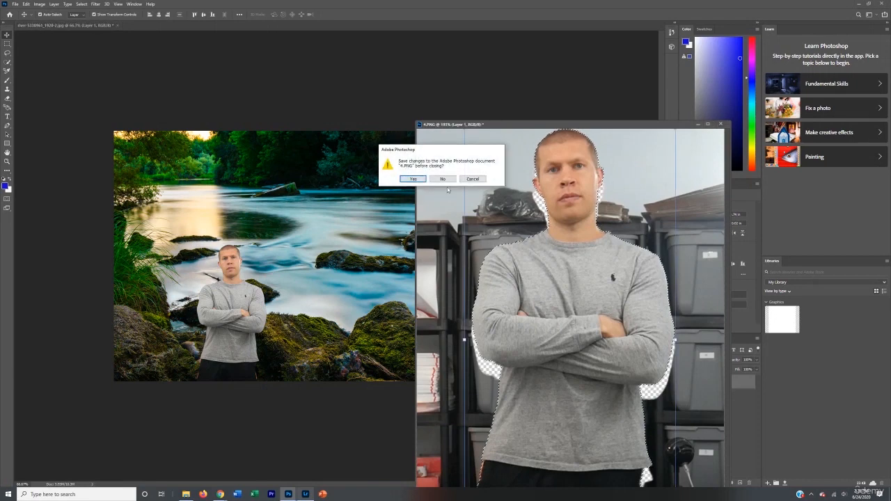
pyautogui.click(443, 179)
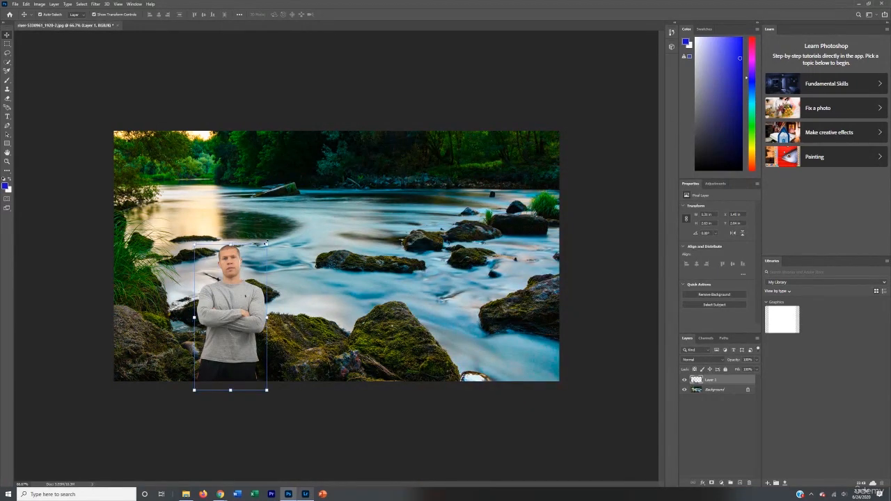
# Step: Enlarge the man's cutout and place it on the right side of the river photo, his lower body beyond the bottom edge
pyautogui.moveTo(265, 243); pyautogui.dragTo(319, 130)
pyautogui.moveTo(240, 240); pyautogui.dragTo(451, 306)
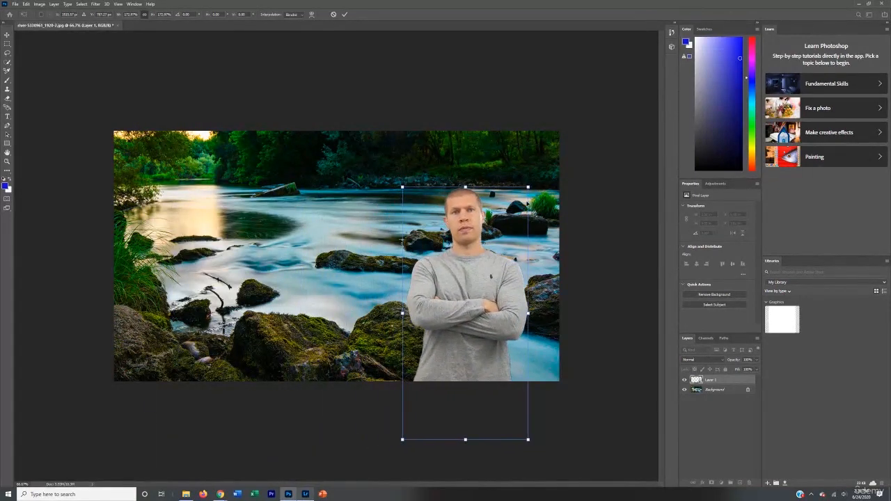
pyautogui.moveTo(528, 187); pyautogui.dragTo(548, 156)
pyautogui.moveTo(479, 260); pyautogui.dragTo(466, 267)
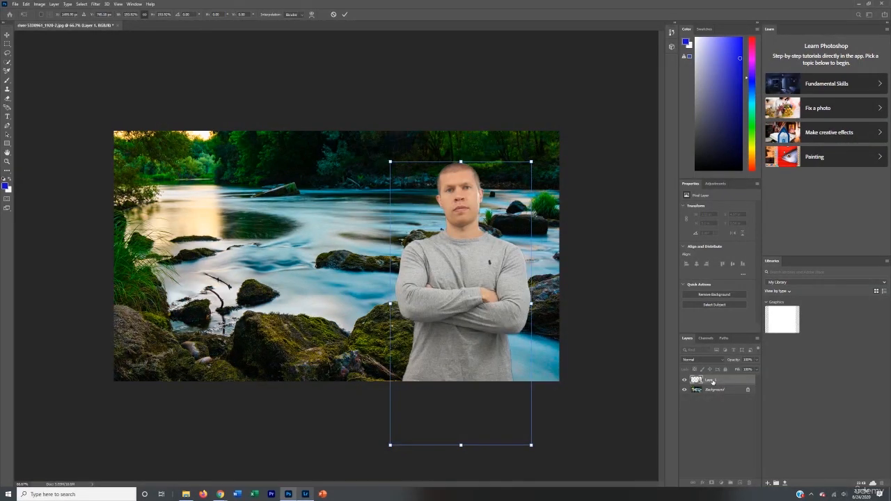
pyautogui.press('Return')
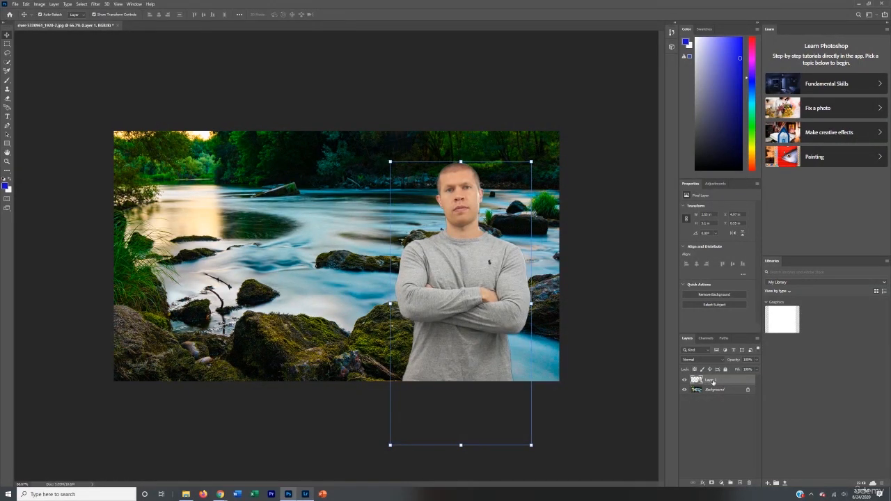
# Step: Try an Outer Glow on the man's layer, remove it, and apply a Drop Shadow layer style instead
pyautogui.rightClick(713, 382)
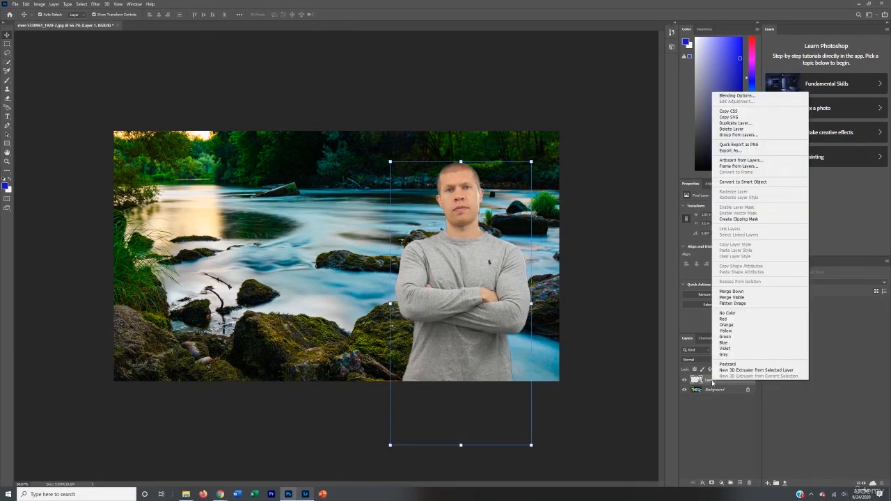
pyautogui.click(736, 96)
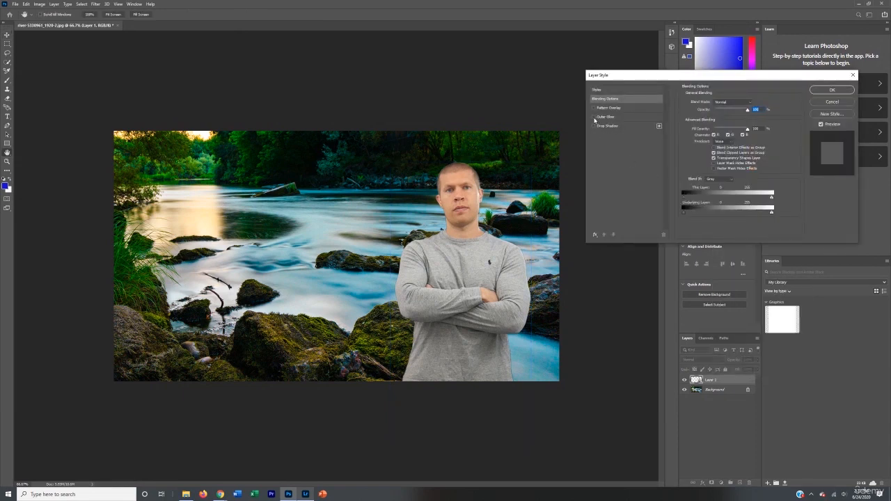
pyautogui.click(594, 117)
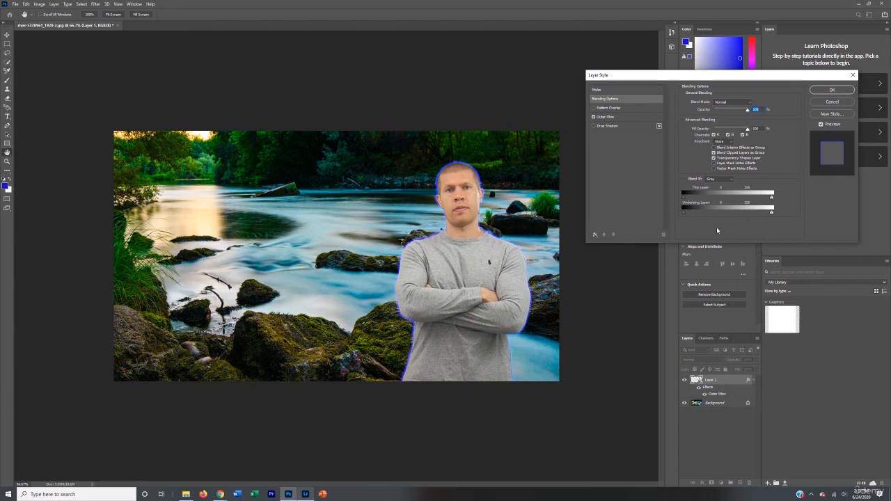
pyautogui.click(594, 117)
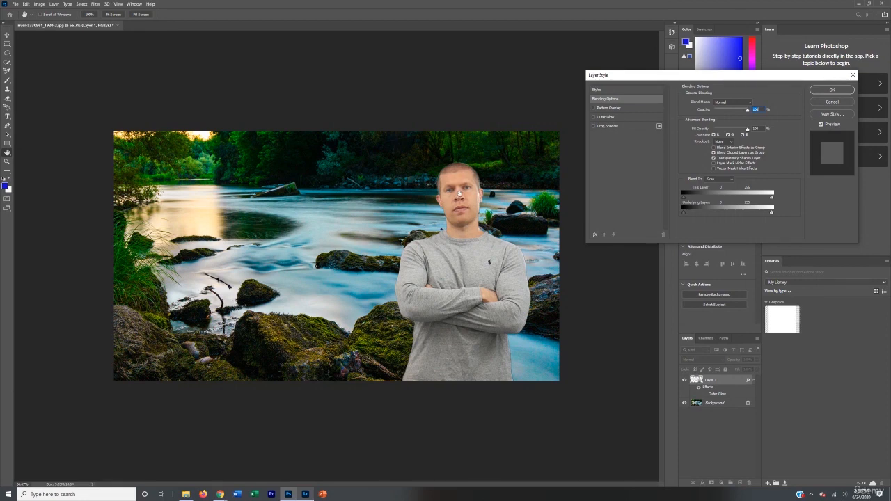
pyautogui.click(594, 127)
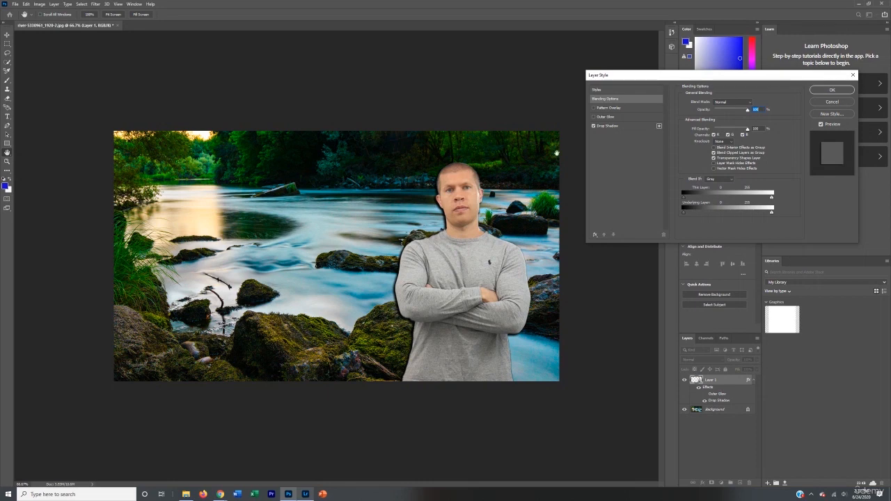
pyautogui.click(594, 126)
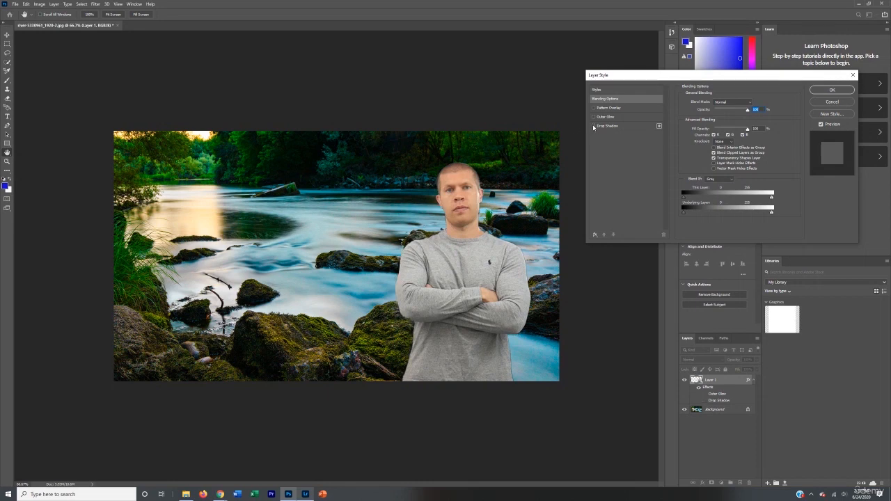
pyautogui.click(594, 126)
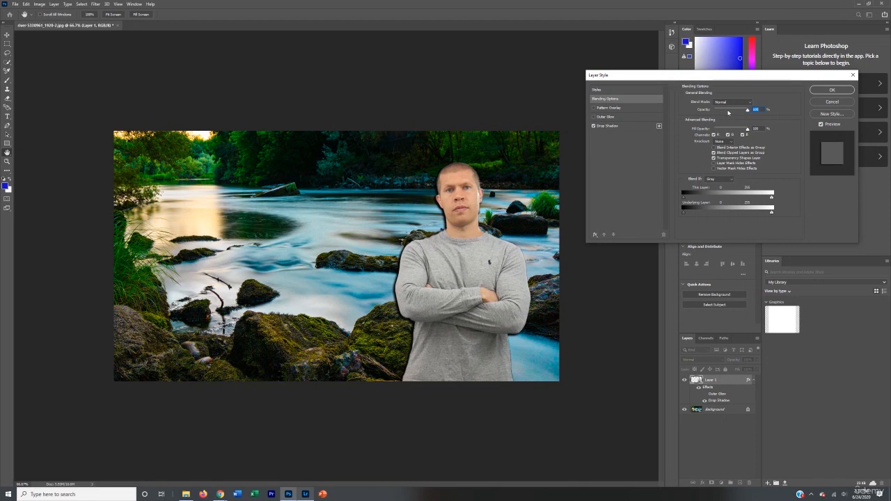
pyautogui.click(832, 90)
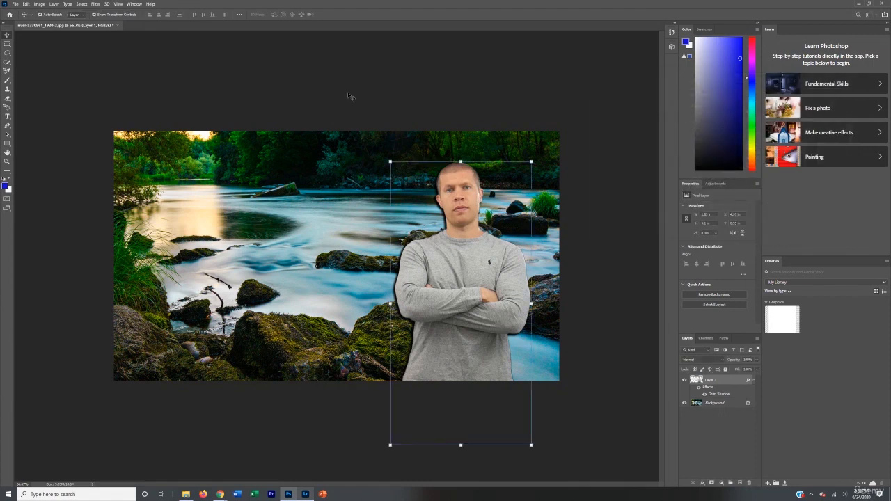
# Step: Slightly enlarge the shadowed man's cutout, shift it a little toward the middle within the photo's right half, and deselect the layer
pyautogui.moveTo(460, 268); pyautogui.dragTo(336, 269)
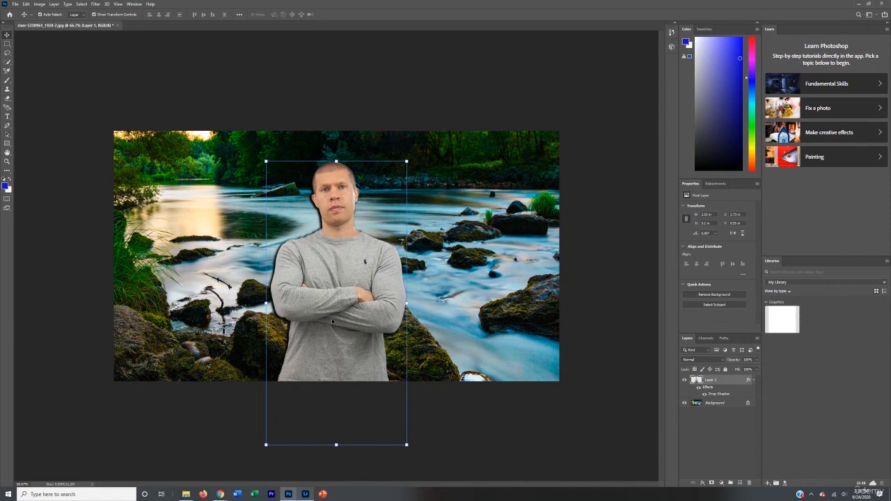
pyautogui.moveTo(333, 319); pyautogui.dragTo(454, 319)
pyautogui.moveTo(529, 161); pyautogui.dragTo(541, 139)
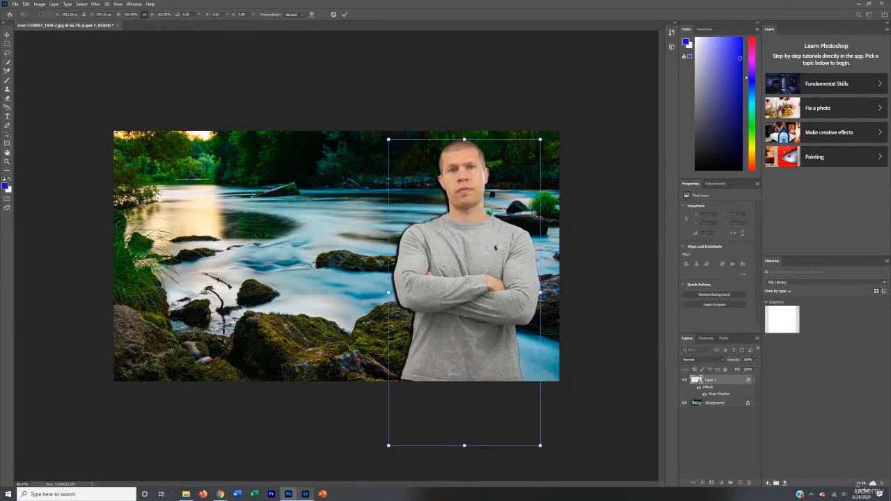
pyautogui.moveTo(499, 206)
pyautogui.mouseDown()
pyautogui.moveTo(491, 214)
pyautogui.moveTo(491, 202)
pyautogui.mouseUp()
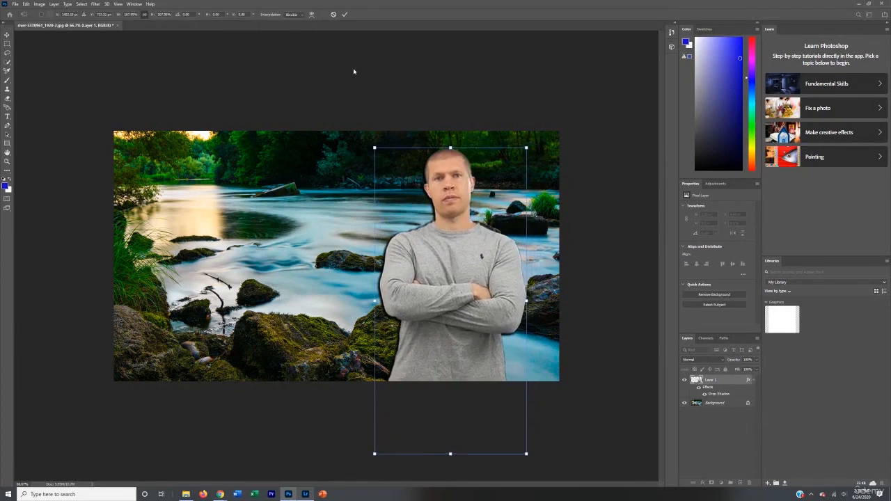
pyautogui.click(344, 14)
pyautogui.click(170, 78)
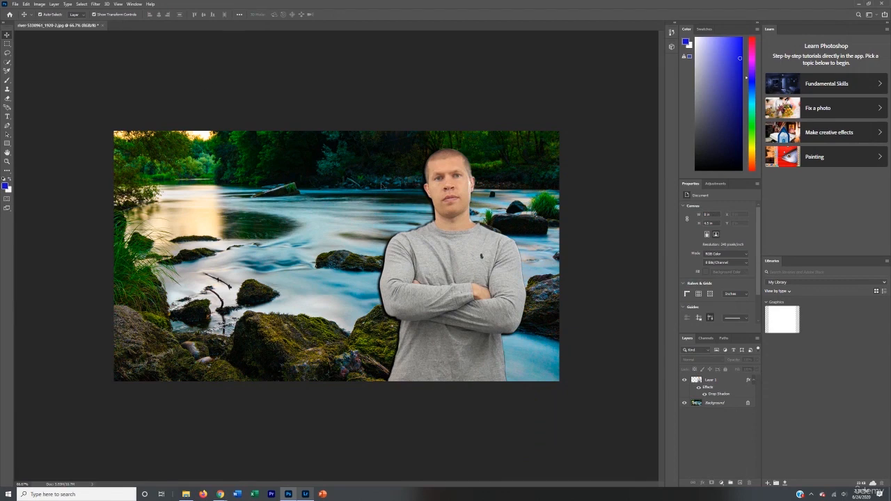